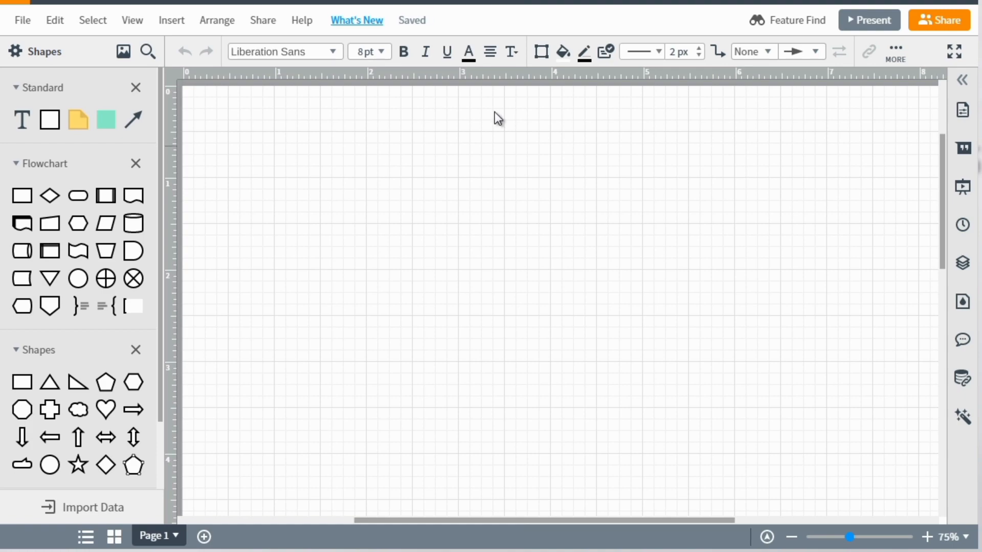
Add a square block to the page at about X 0.875 in, Y 1.125 in and label it "Online Course".
drag(49, 128, 309, 239)
double_click(309, 236)
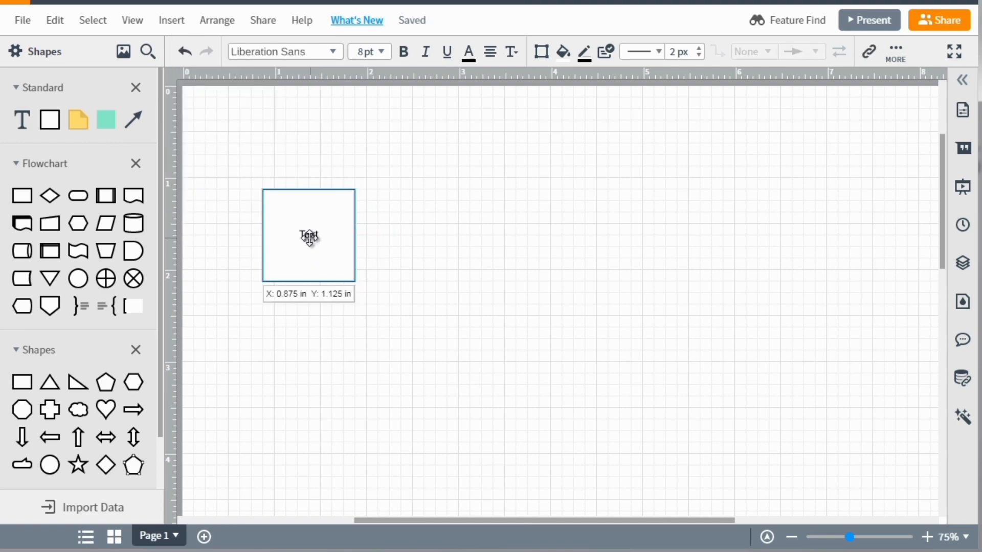
text(On)
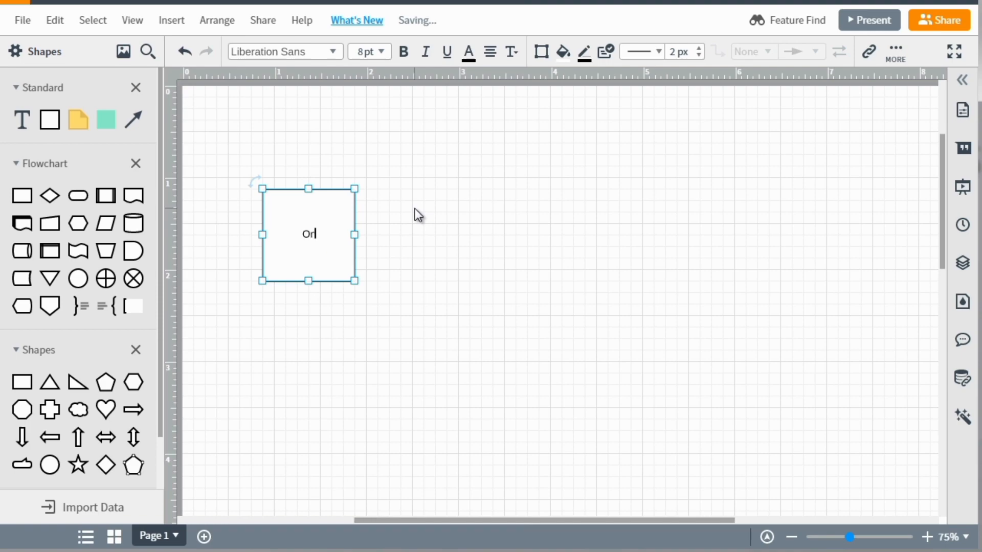
text(line Course)
click(416, 216)
Place a copy of the Online Course box to its right and label the copy "Video #1".
drag(328, 228, 435, 197)
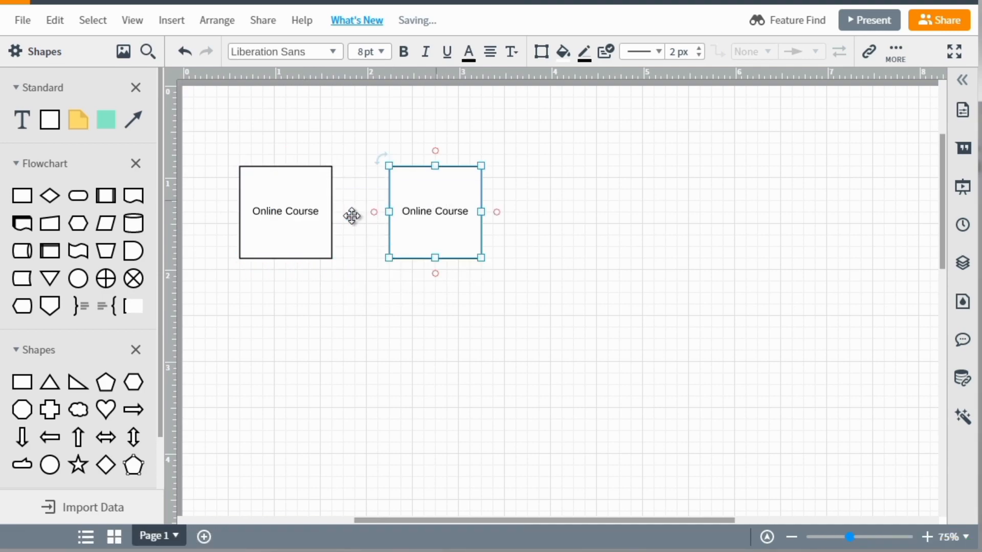
double_click(439, 207)
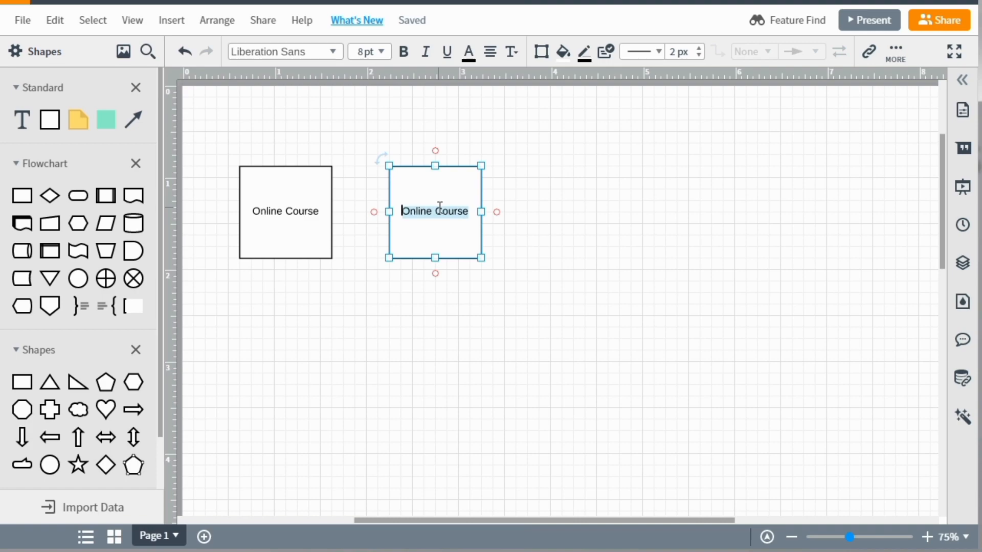
text(Video #1)
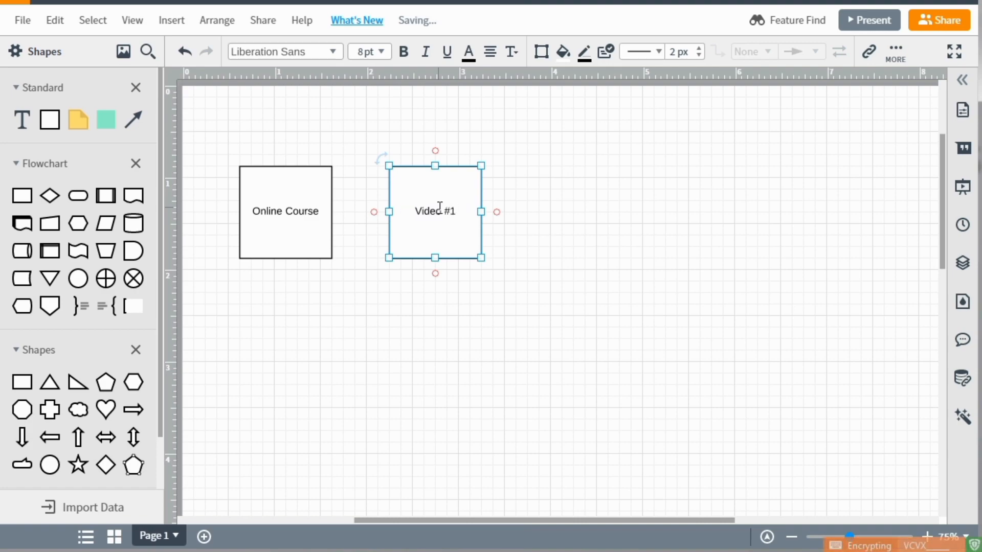
click(508, 207)
Replace the second box's label with "Introduction (Quick Overview)".
double_click(451, 208)
key(BackSpace)
text(Intro)
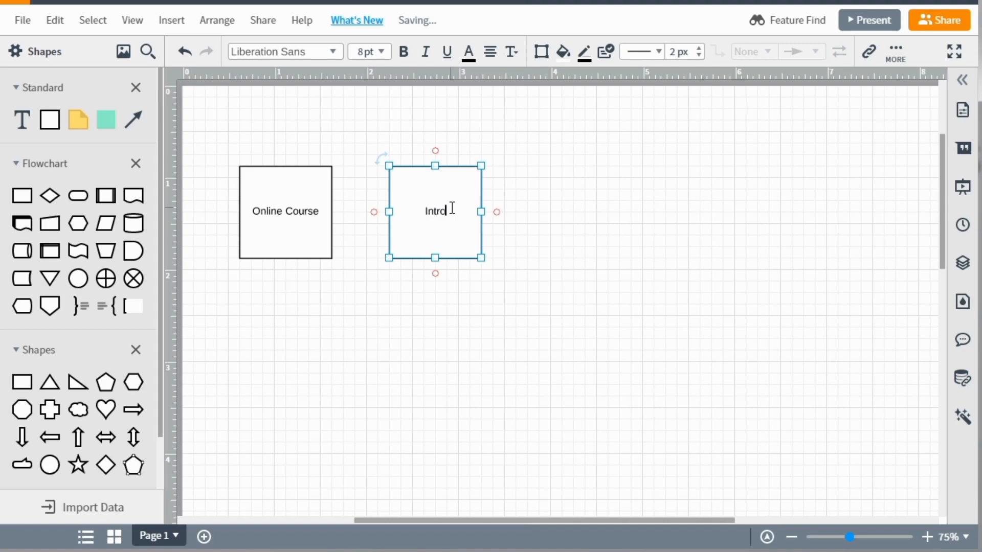
text(duction (Quic)
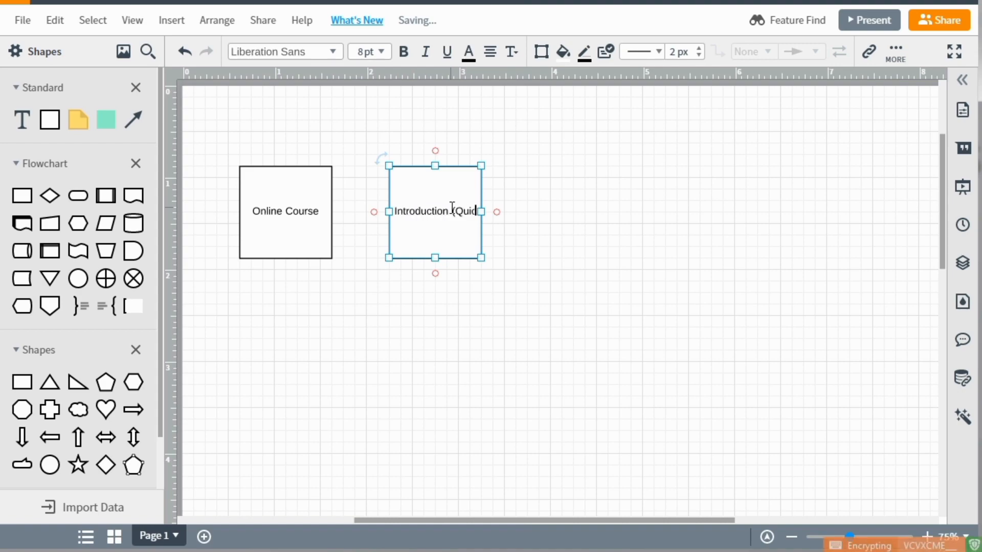
text(k Overview))
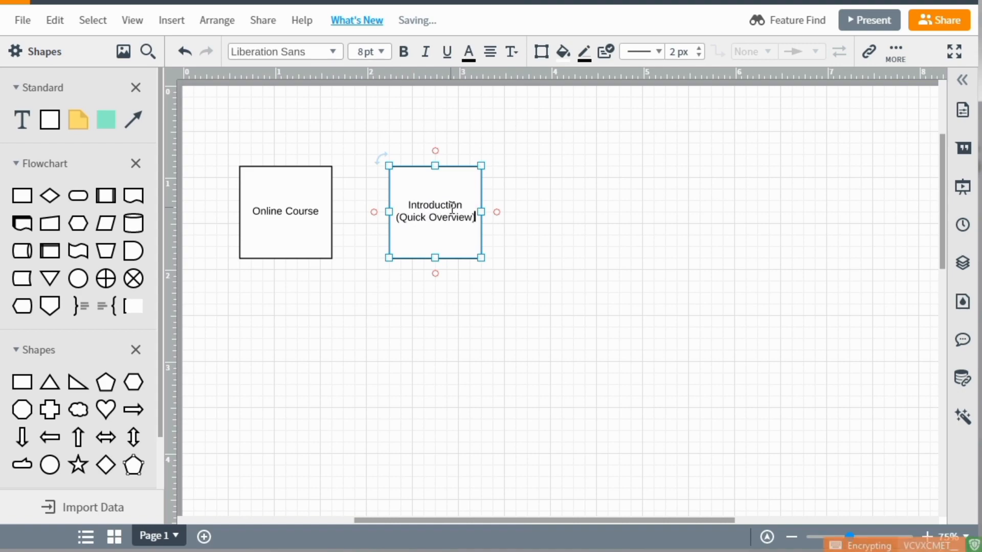
click(529, 226)
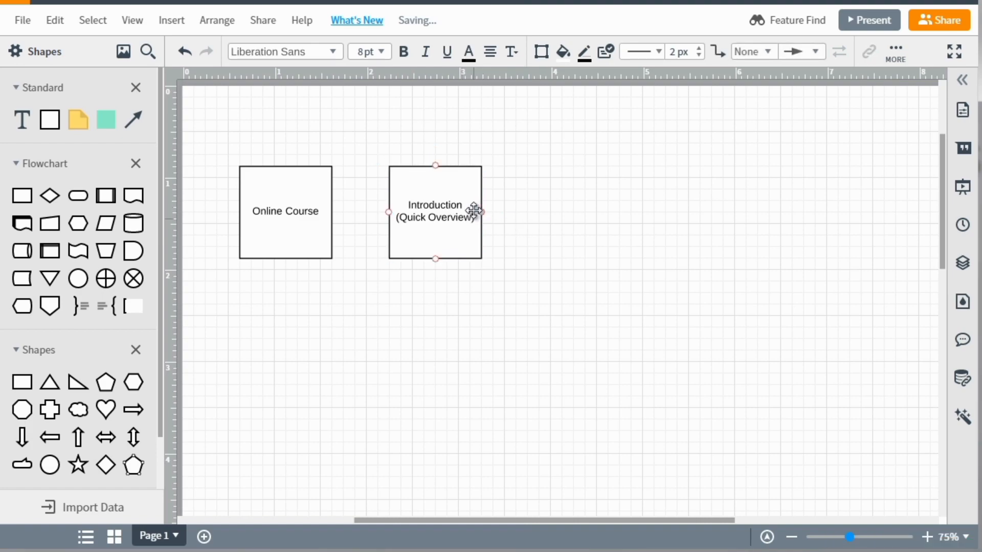
Duplicate the Introduction box, place the copy to its right in the same row, and label it "Video #1".
click(435, 254)
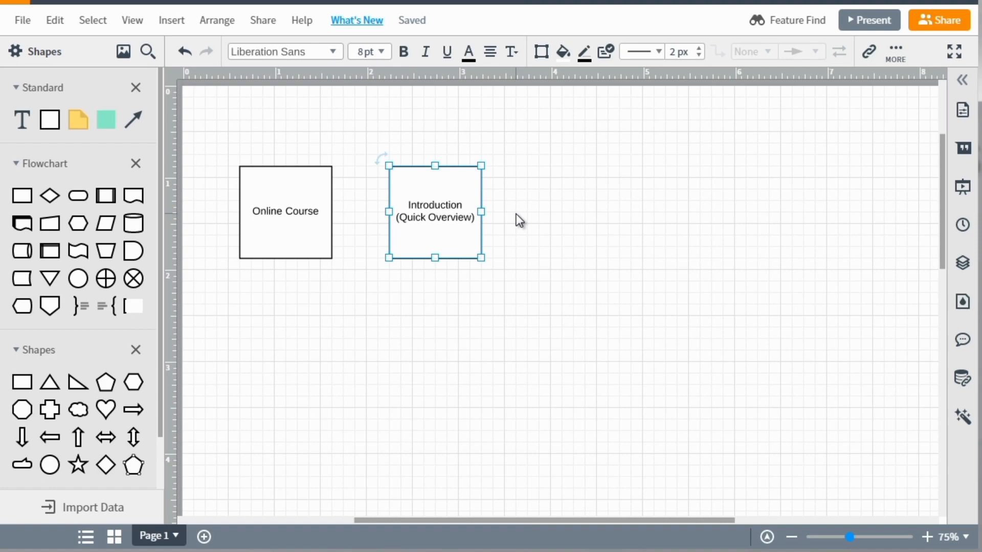
click(455, 209)
drag(456, 209, 606, 201)
double_click(593, 217)
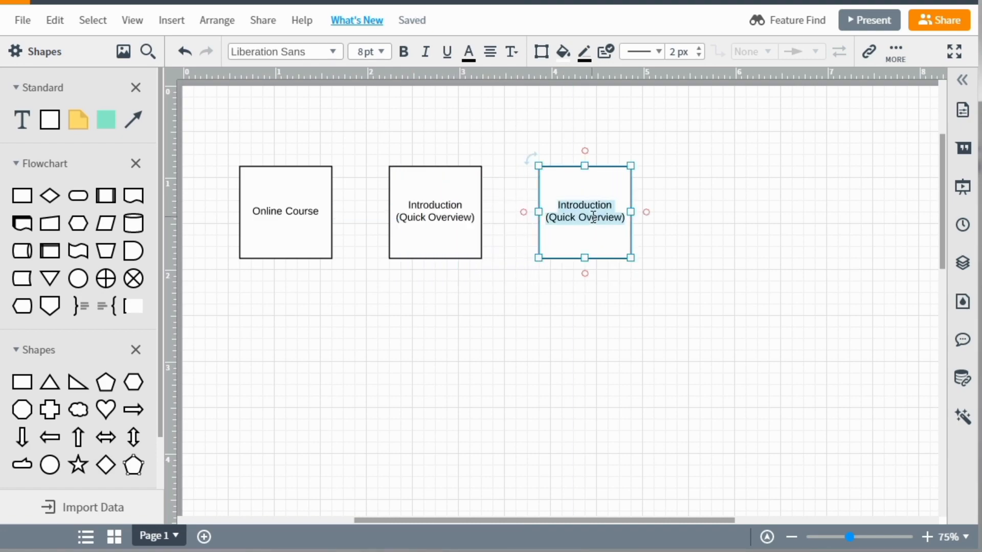
key(BackSpace)
text(Video #1)
click(674, 214)
Duplicate the Video #1 box, place the copy directly below it, and change its label to "Video #2".
click(596, 226)
key(ctrl+d)
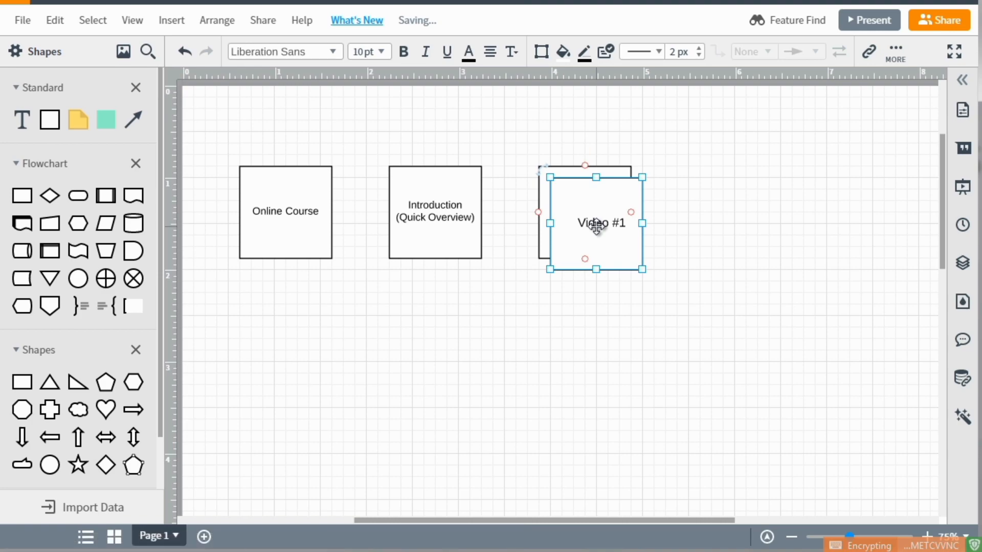
drag(597, 226, 585, 343)
double_click(605, 346)
click(614, 343)
key(BackSpace)
text(2)
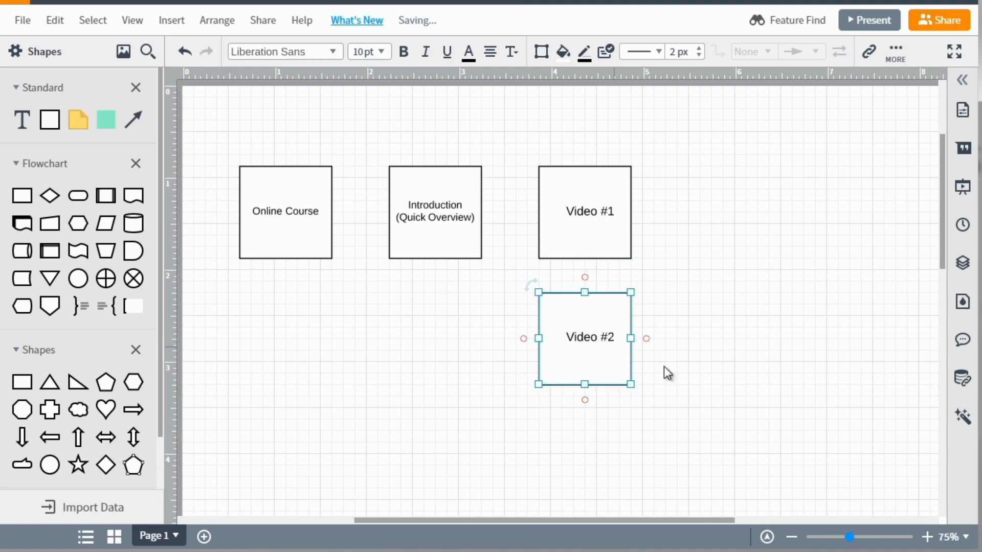
click(663, 373)
Place a copy of the Video #2 box directly below it and change the copy's label to "Video #3".
click(601, 339)
drag(600, 341, 584, 193)
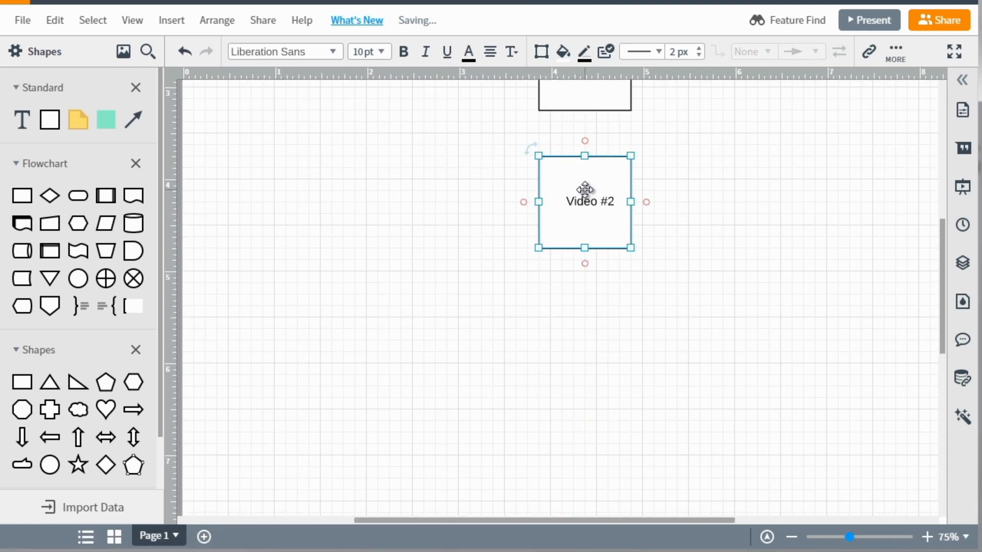
double_click(616, 201)
click(619, 202)
key(BackSpace)
text(3)
click(669, 206)
Duplicate the Video #3 box, label the copy "Video #4", and position it directly below with a small gap.
click(616, 191)
key(ctrl+d)
drag(611, 190, 597, 346)
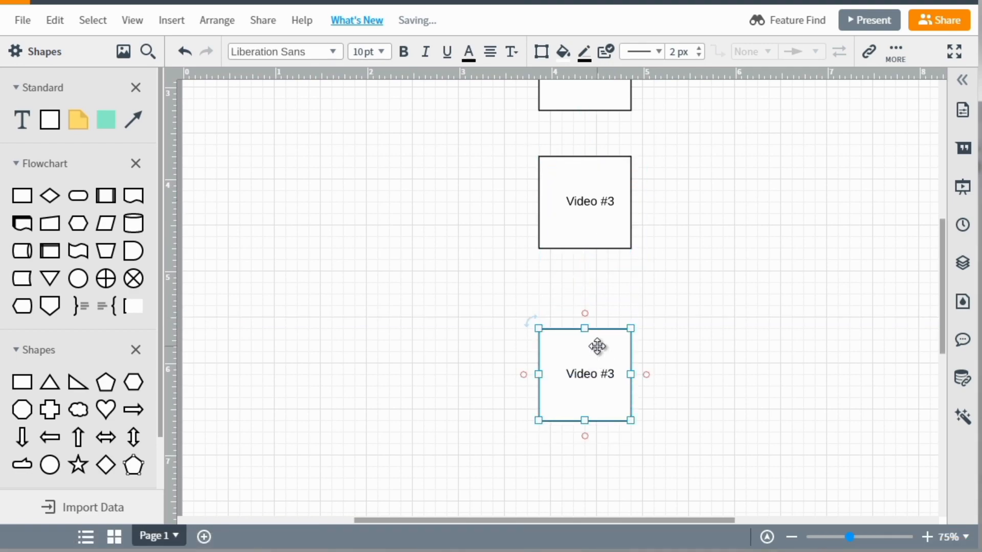
double_click(616, 375)
key(BackSpace)
text(4)
click(733, 348)
drag(624, 362, 615, 324)
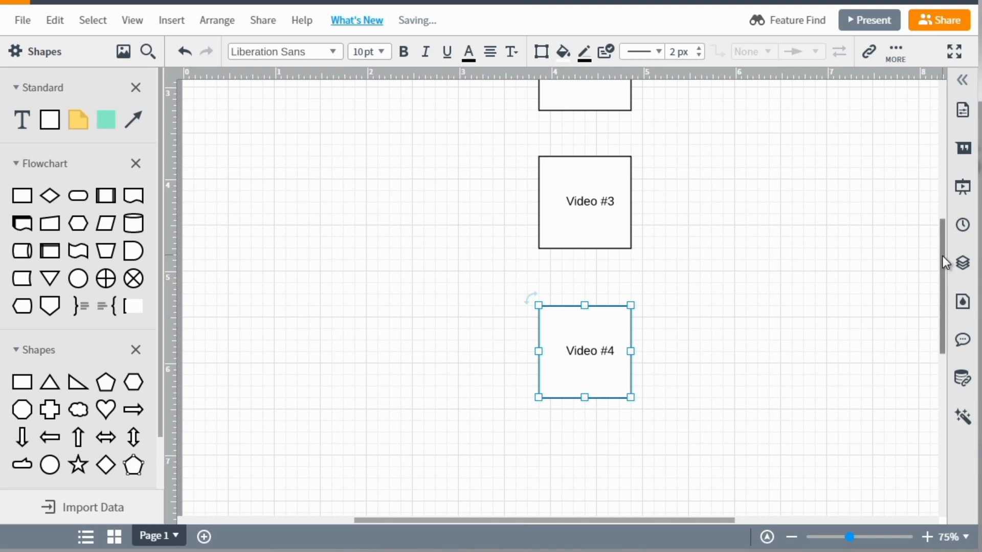
Move the Video #2 box slightly down to even out the gaps between Video #1 and Video #3.
drag(943, 255, 935, 186)
click(647, 232)
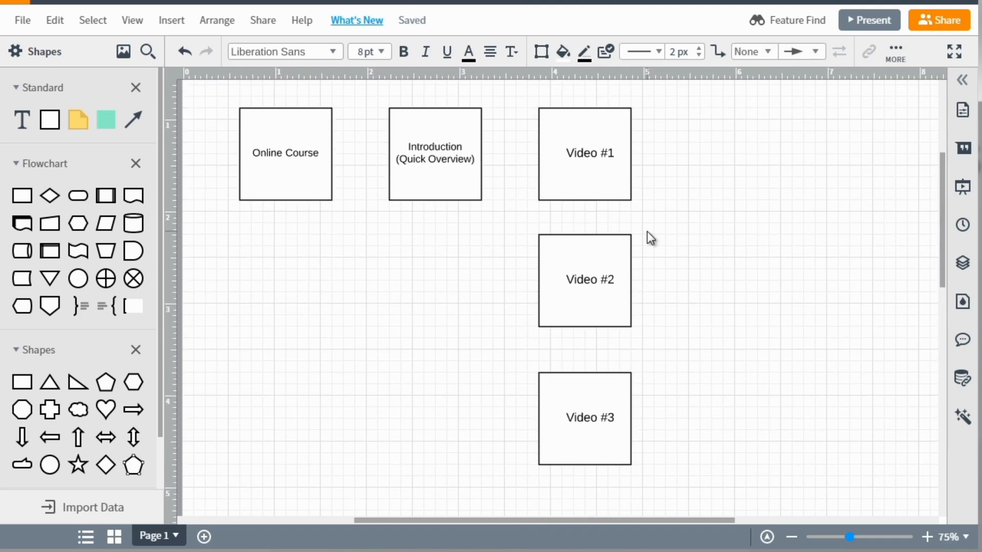
click(596, 281)
mouse_move(548, 295)
mouse_down()
mouse_move(444, 317)
mouse_move(621, 271)
mouse_move(595, 290)
mouse_up()
Connect Online Course to Introduction (Quick Overview), and Introduction to Video #1, with horizontal arrows.
drag(332, 154, 394, 154)
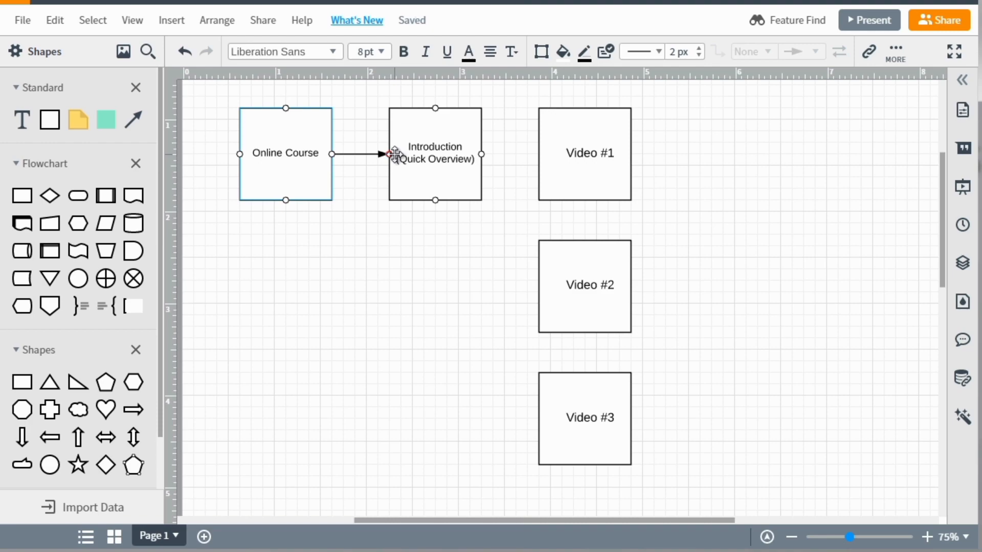
drag(481, 154, 542, 155)
click(469, 248)
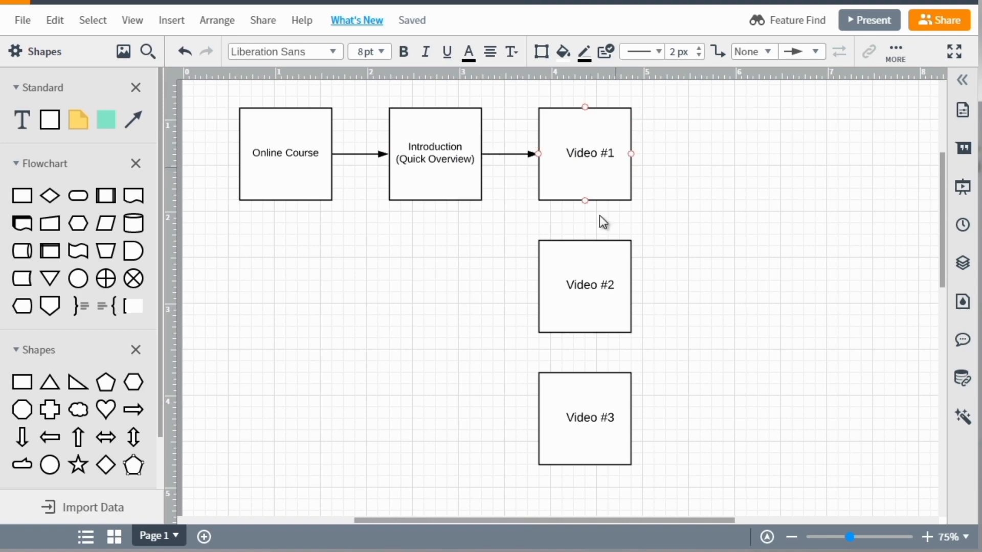
Connect the four video boxes in sequence with downward arrows, from Video #1 through Video #4.
drag(586, 201, 585, 241)
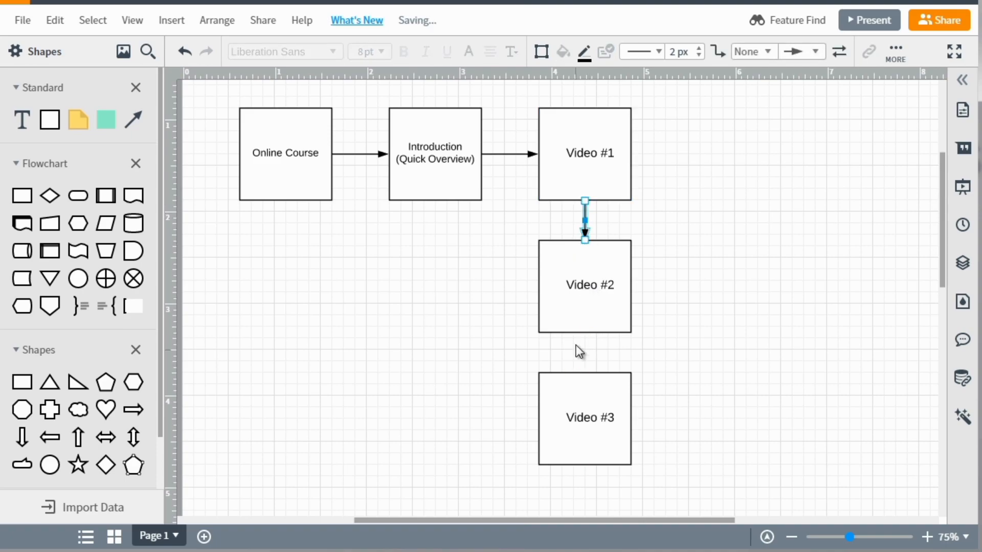
click(585, 334)
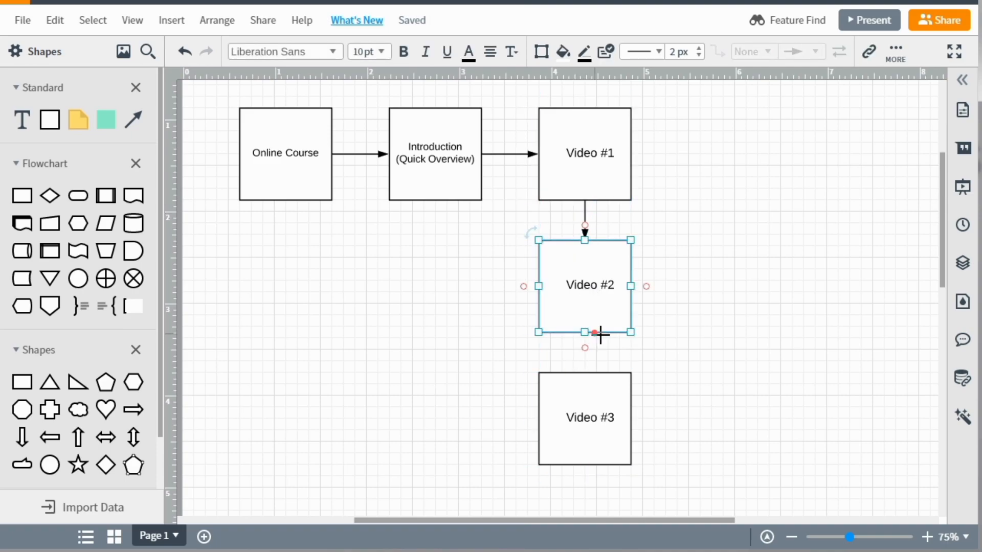
click(719, 351)
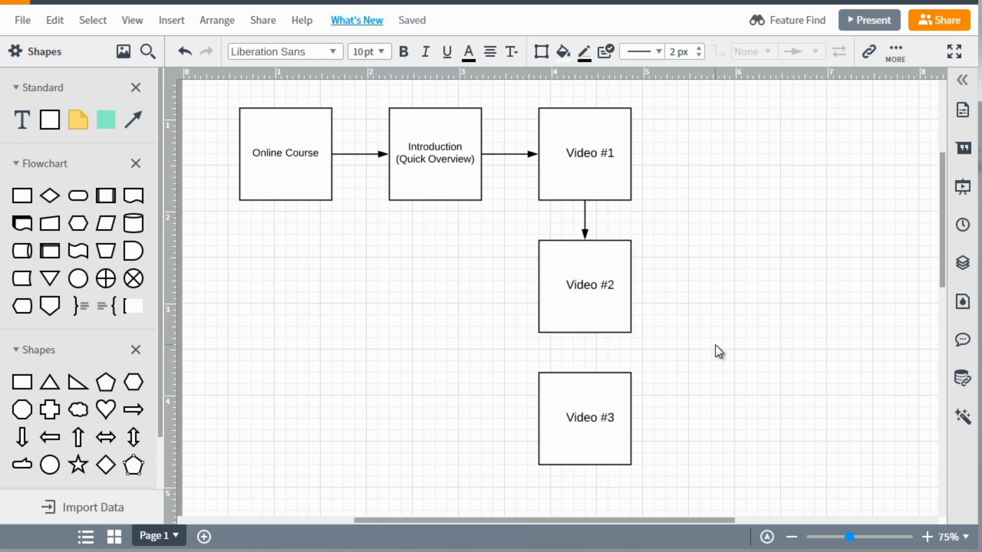
drag(584, 333, 585, 373)
drag(940, 242, 944, 296)
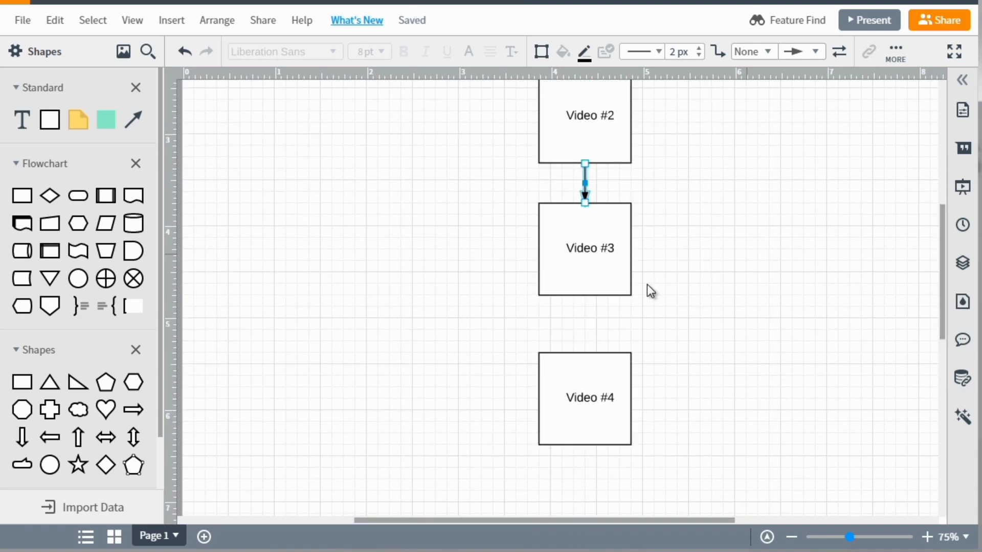
drag(585, 296, 586, 358)
click(844, 249)
drag(942, 246, 934, 183)
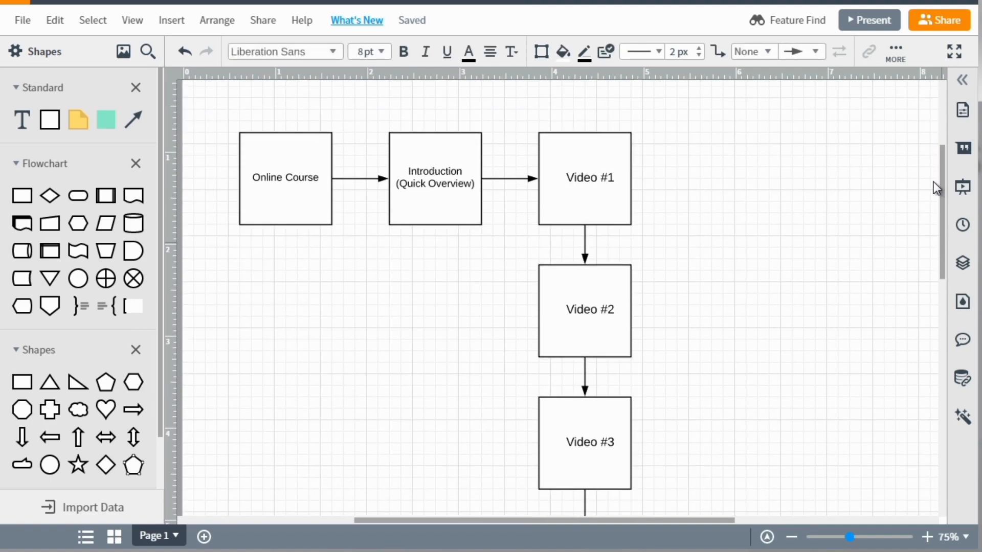